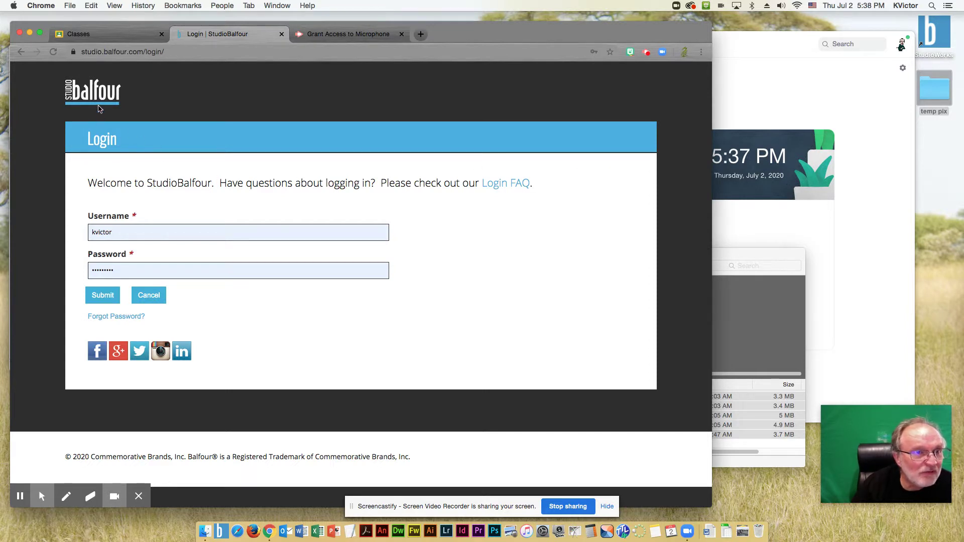
# Sign in to the school's yearbook account on StudioBalfour.
pyautogui.click(172, 52)
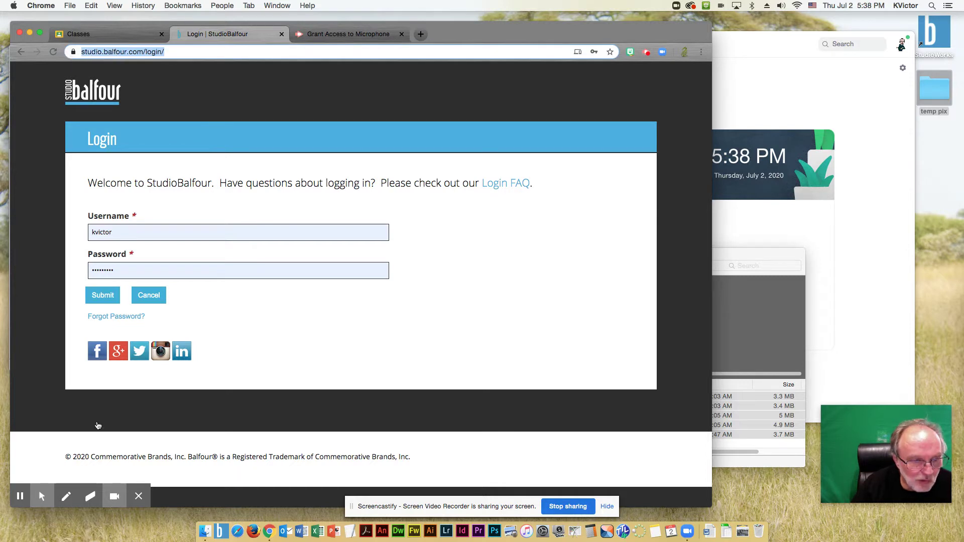
pyautogui.moveTo(42, 495)
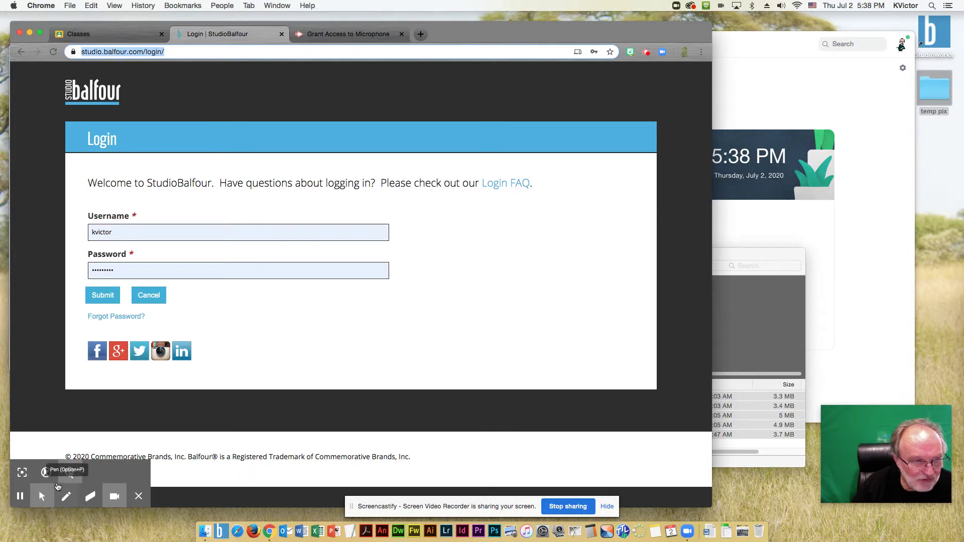
pyautogui.click(22, 472)
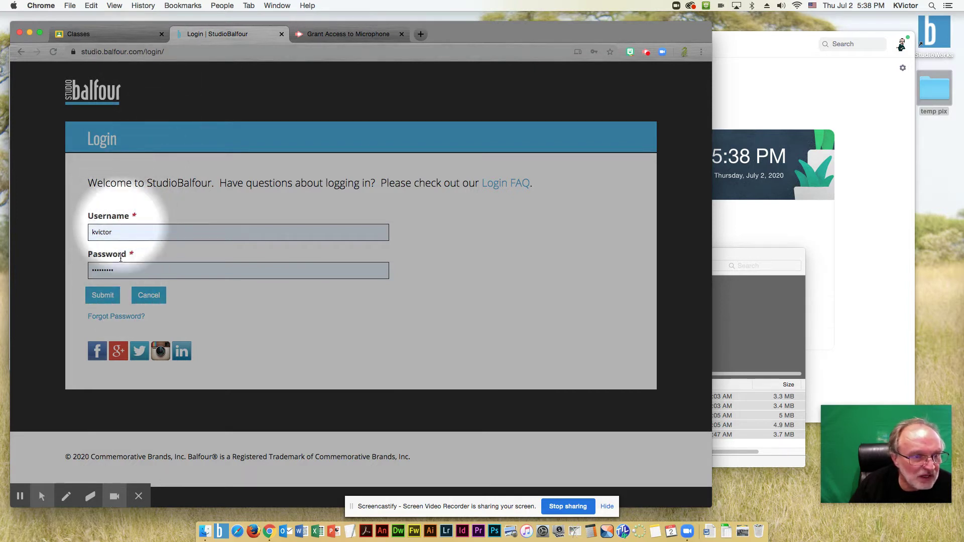
pyautogui.click(108, 296)
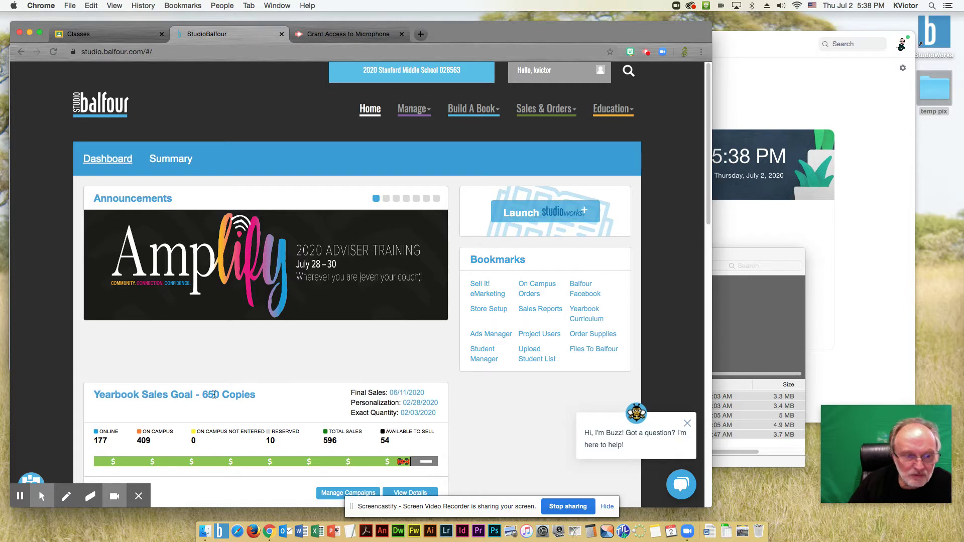
# Launch StudioWorks+ from the StudioBalfour dashboard to reach its login screen.
pyautogui.moveTo(42, 496)
pyautogui.click(22, 472)
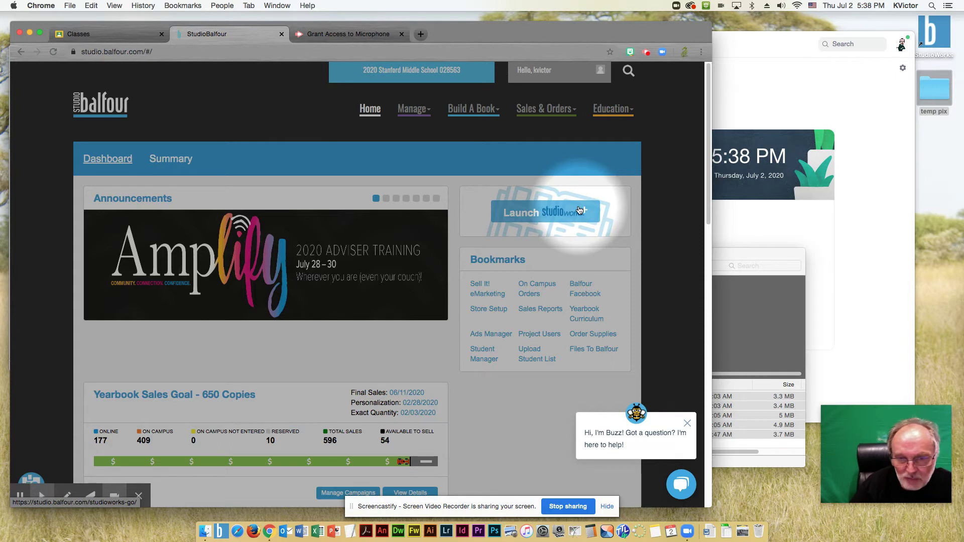
pyautogui.click(554, 215)
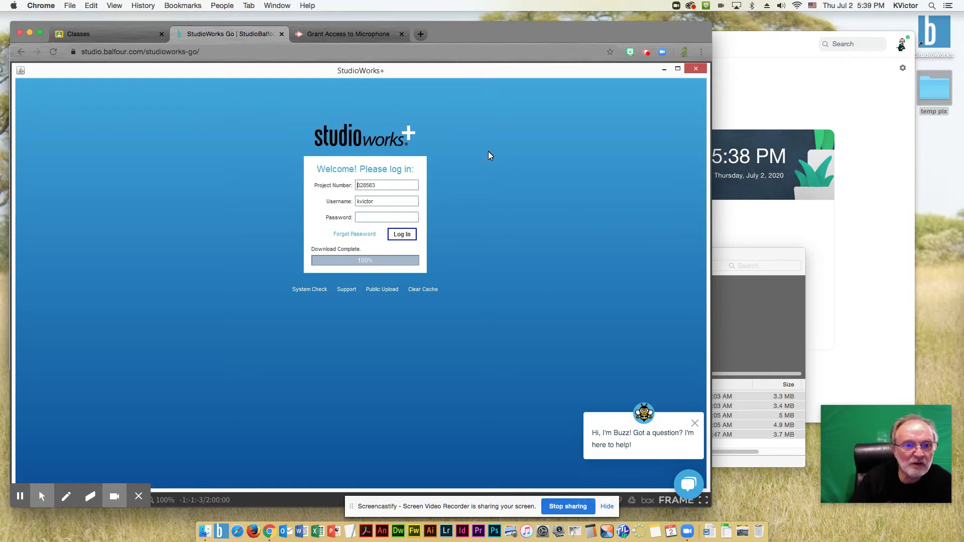
# Log in to the yearbook project with the project number and account password.
pyautogui.click(359, 185)
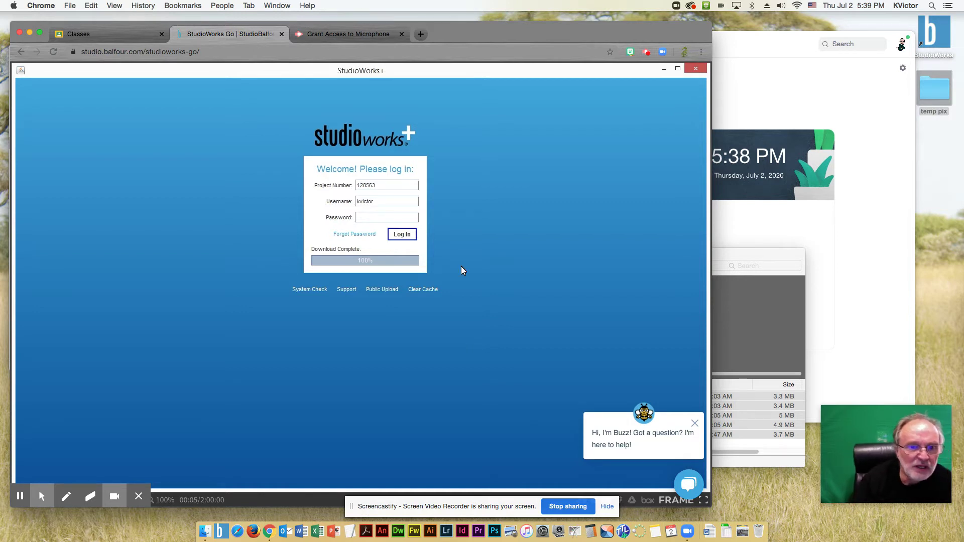
pyautogui.click(375, 216)
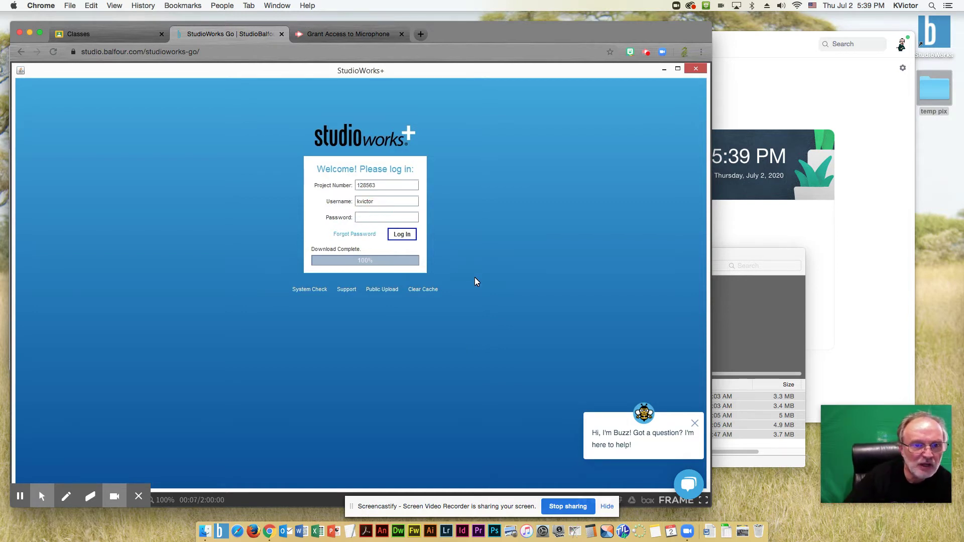
pyautogui.write('•••')
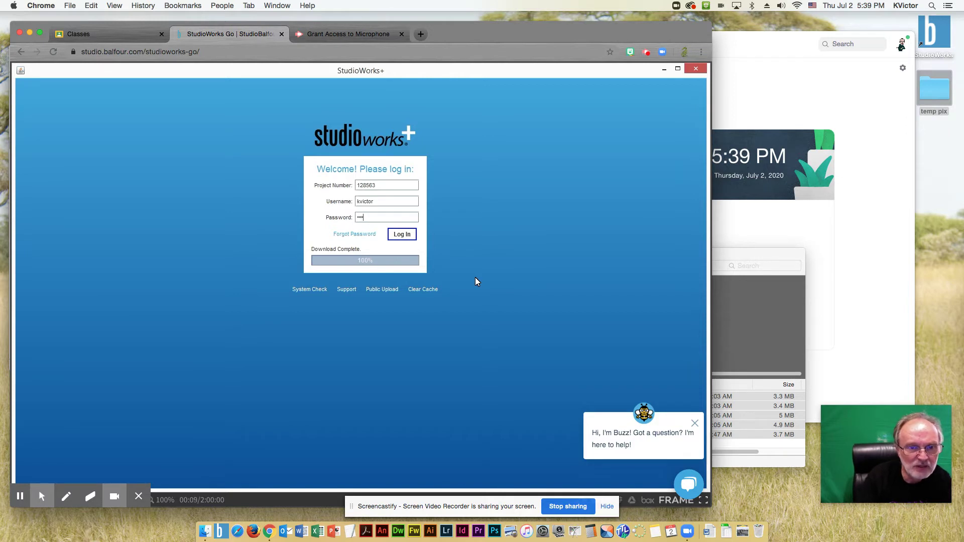
pyautogui.write('••••••')
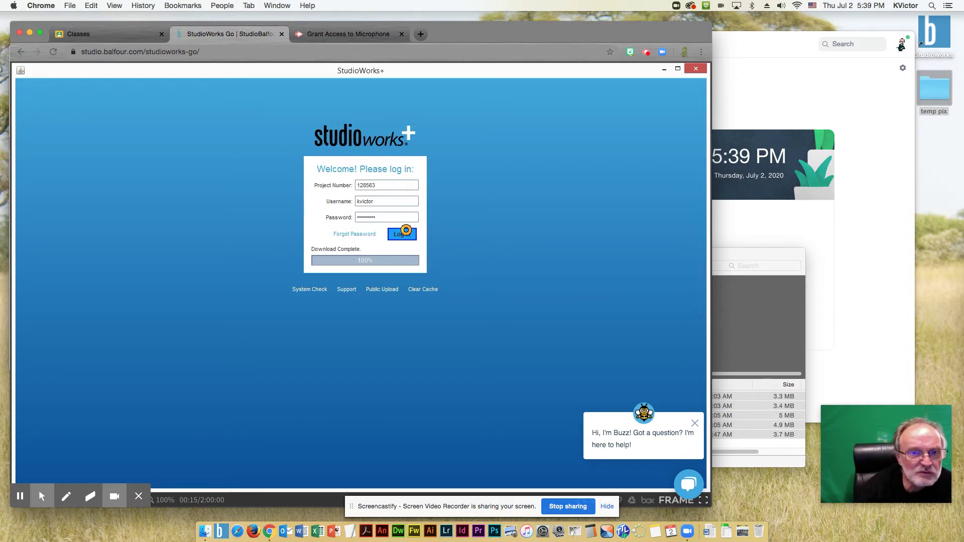
pyautogui.click(404, 233)
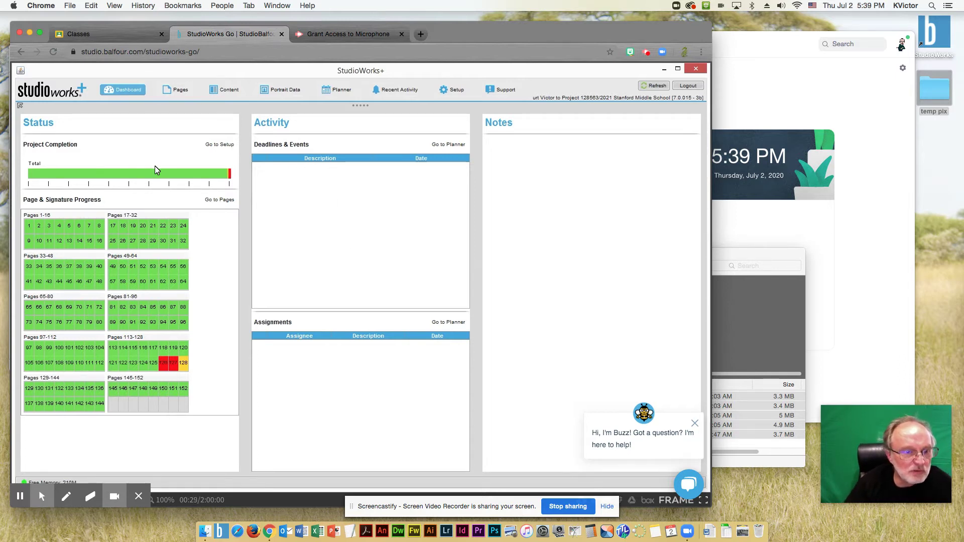
# Open the Content galleries listing the monthly My Content folders.
pyautogui.click(143, 242)
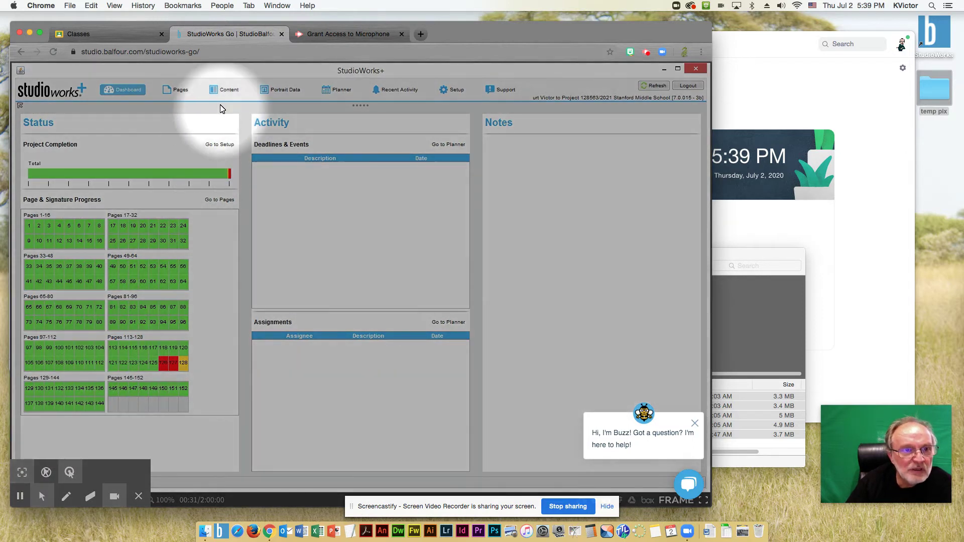
pyautogui.click(217, 91)
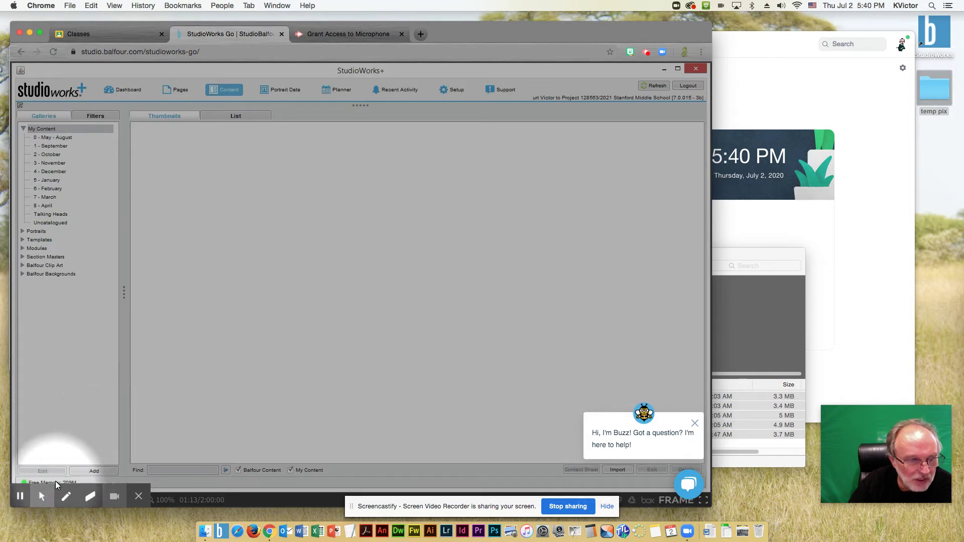
pyautogui.moveTo(41, 496)
pyautogui.click(22, 472)
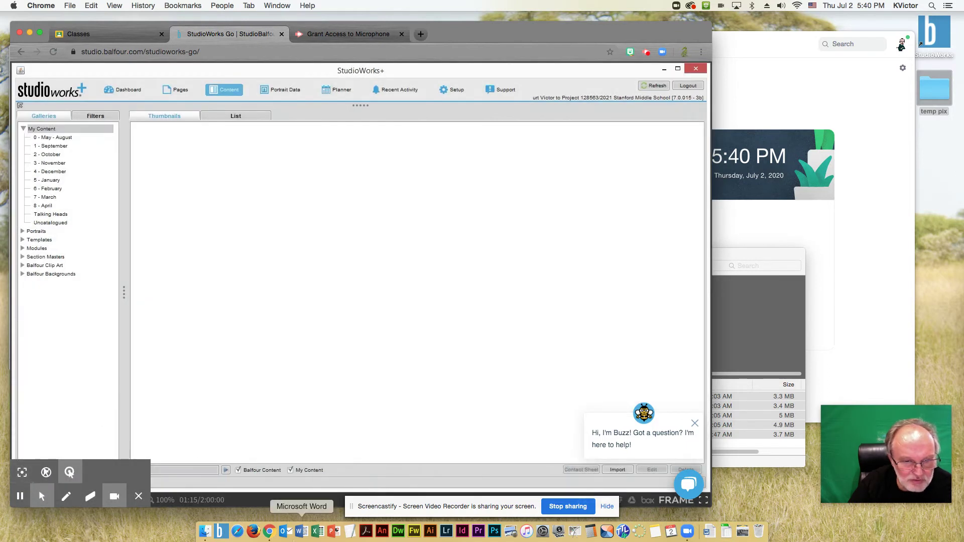
# Open the five temp pix photos, IMG_2349 to IMG_2353.JPG, in Preview.
pyautogui.click(511, 534)
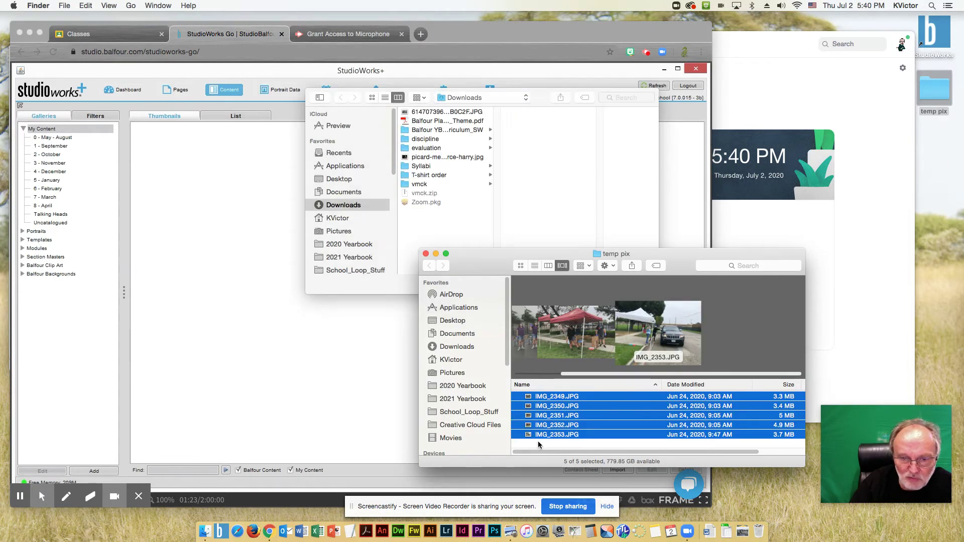
pyautogui.moveTo(538, 442); pyautogui.dragTo(532, 393)
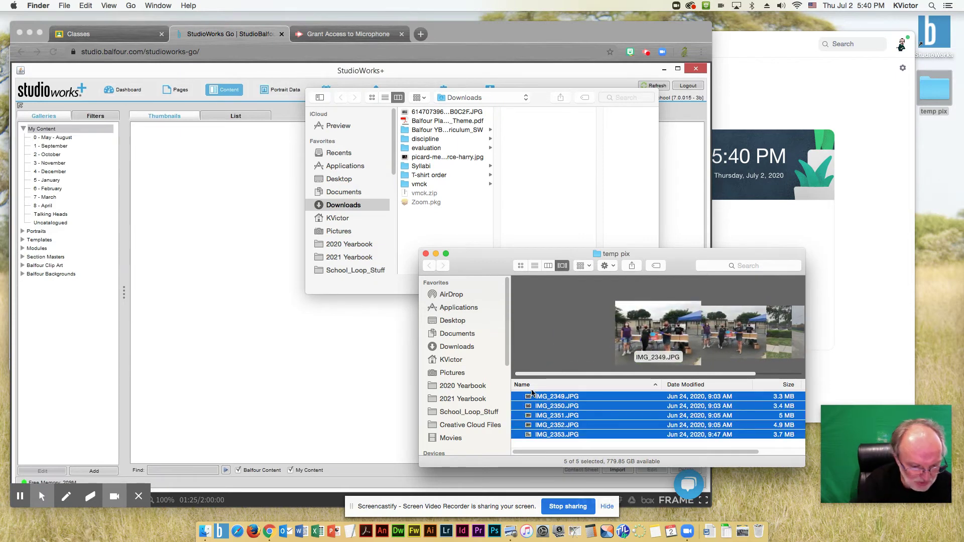
pyautogui.doubleClick(532, 396)
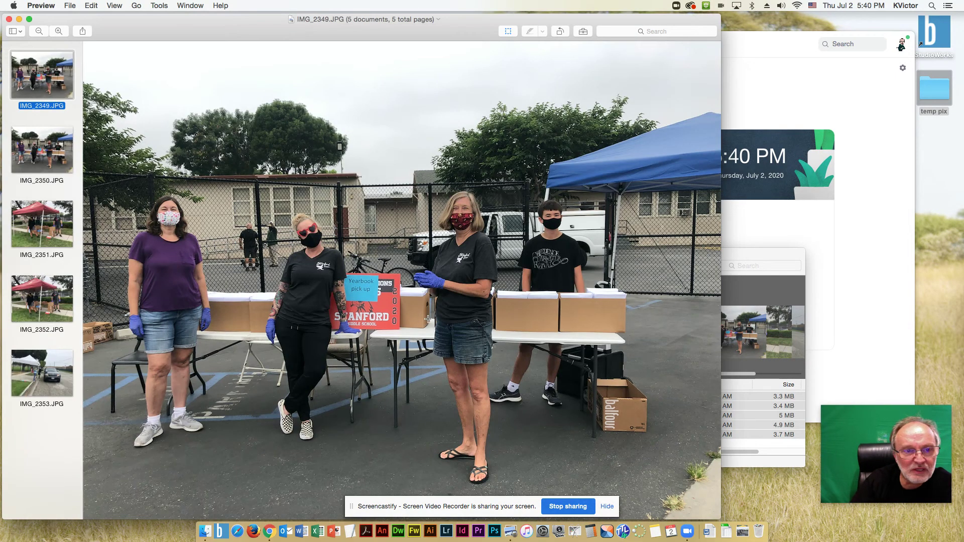
# Flip through IMG_2349 to IMG_2353.JPG in Preview, ending on the IMG_2353 drive-thru scene.
pyautogui.click(58, 162)
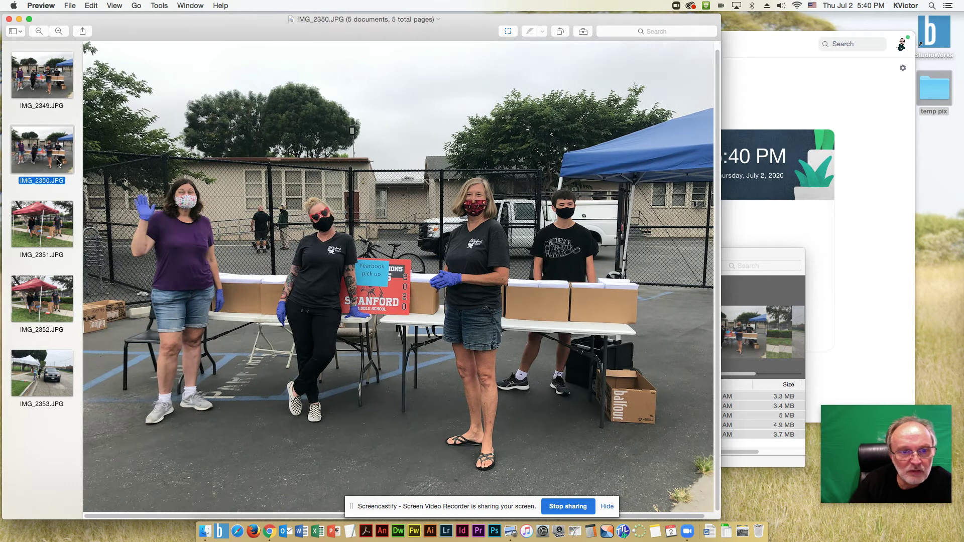
pyautogui.click(50, 87)
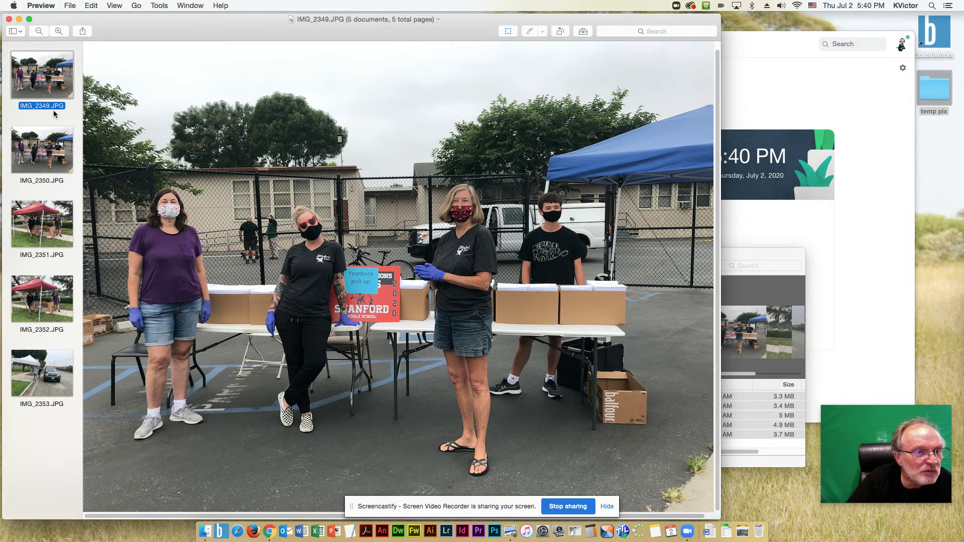
pyautogui.click(44, 167)
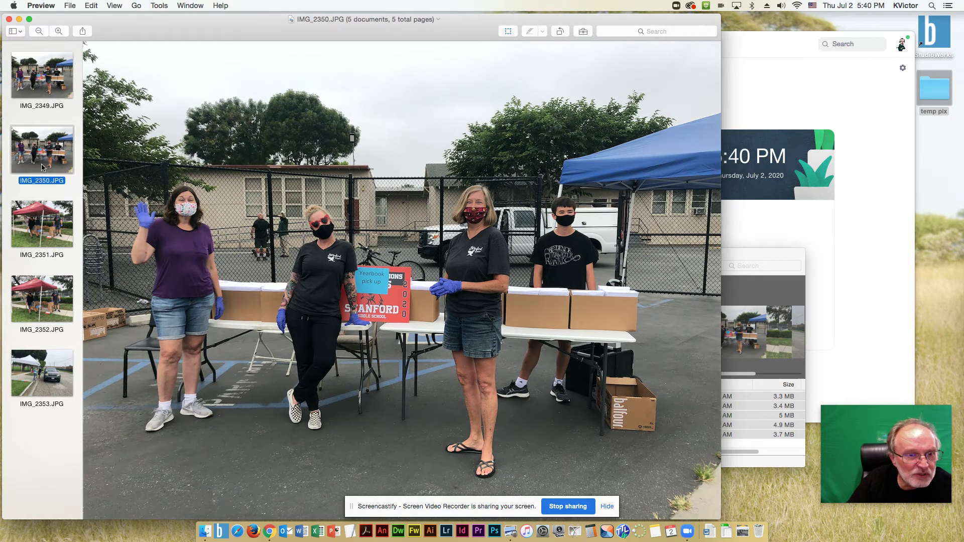
pyautogui.click(51, 232)
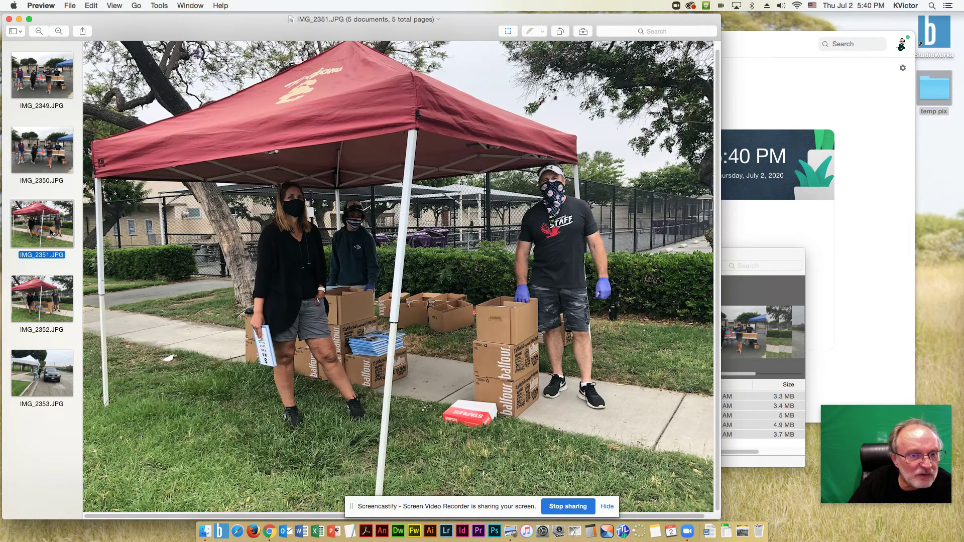
pyautogui.click(36, 319)
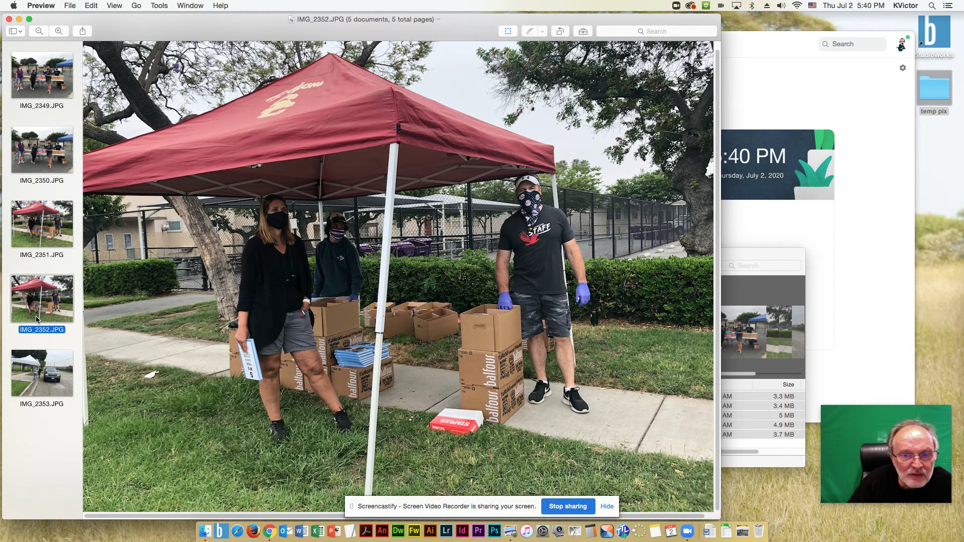
pyautogui.click(51, 379)
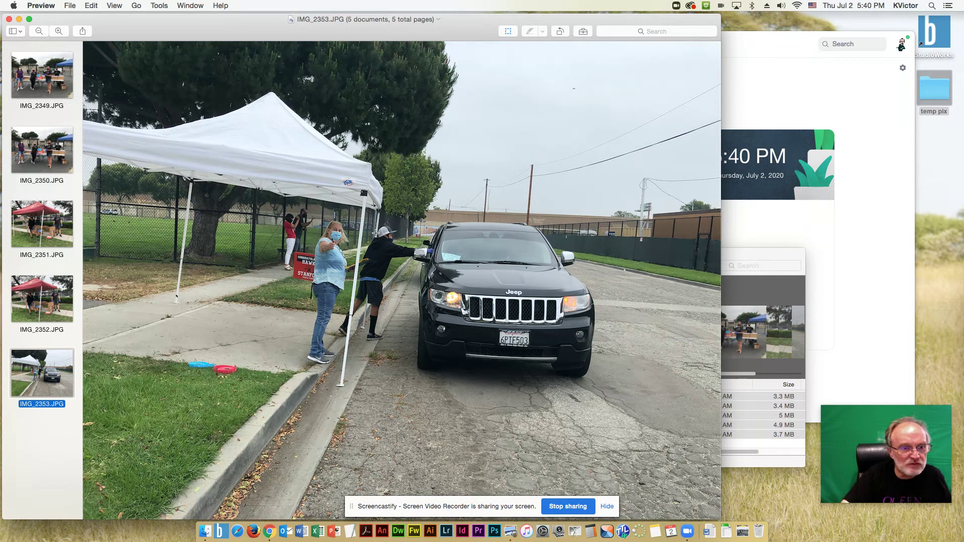
pyautogui.click(50, 81)
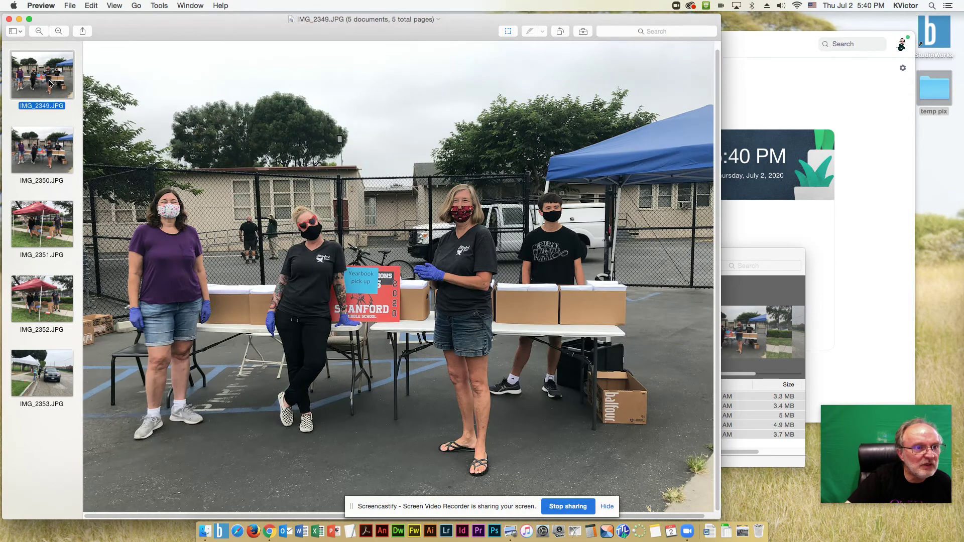
pyautogui.click(49, 234)
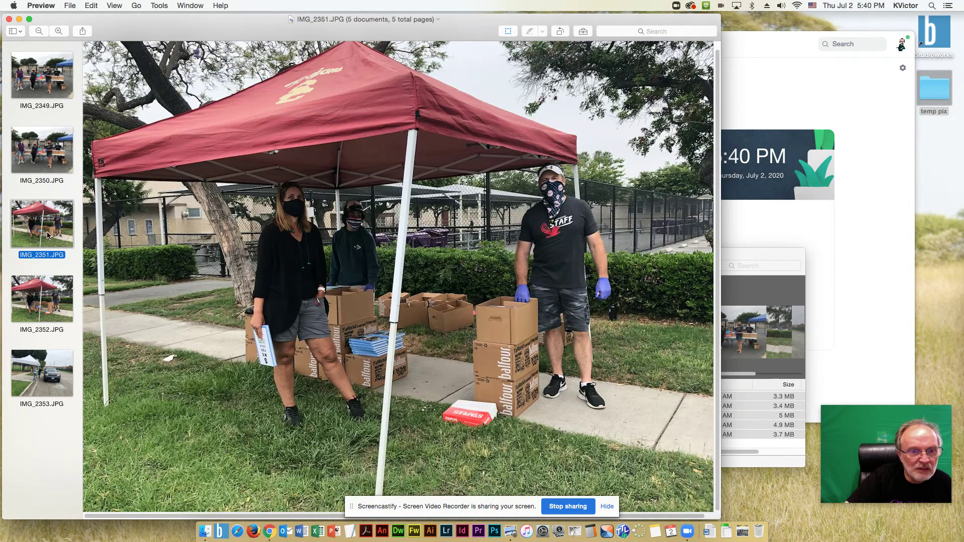
pyautogui.click(49, 394)
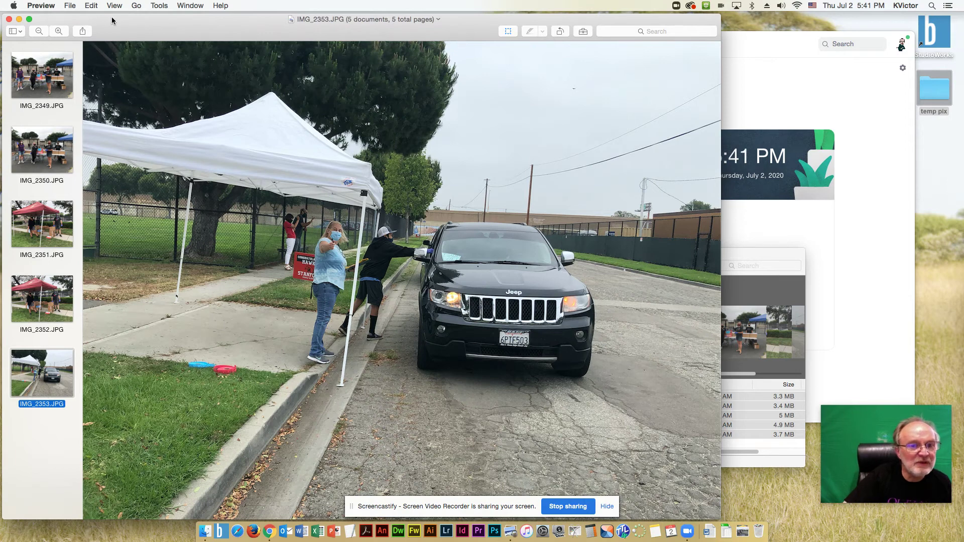
pyautogui.moveTo(113, 18); pyautogui.dragTo(143, 27)
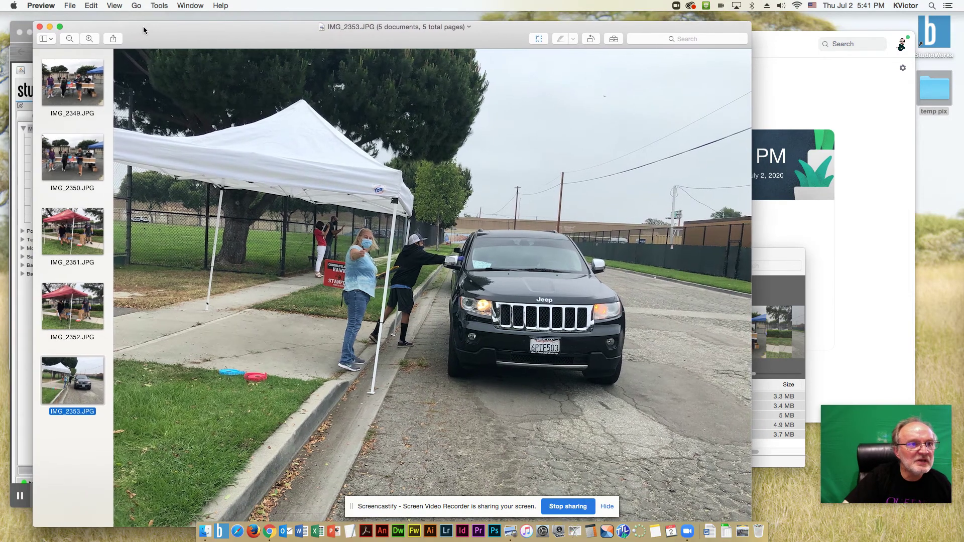
# Add and save a 'Yearbook Distribution Drive thru' gallery inside 0 - May - August.
pyautogui.click(40, 26)
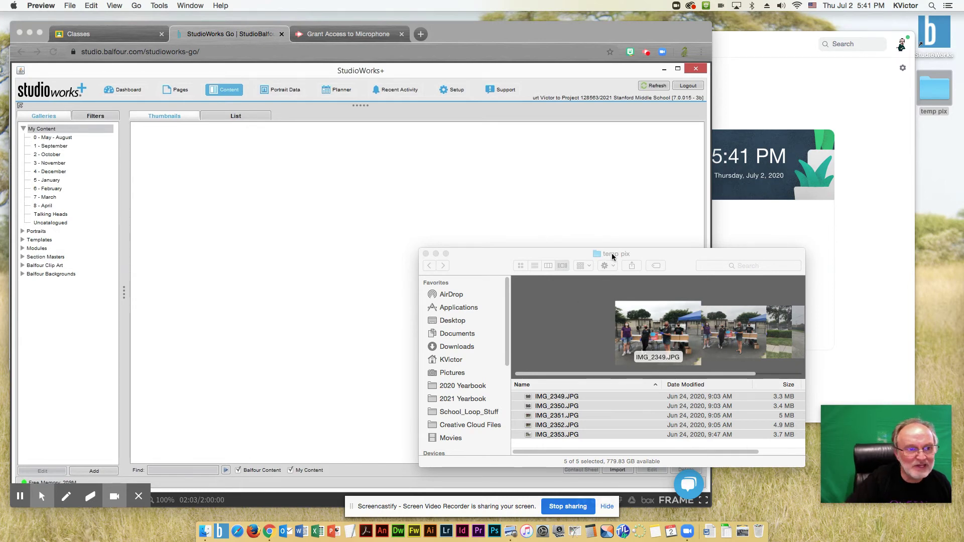
pyautogui.click(350, 194)
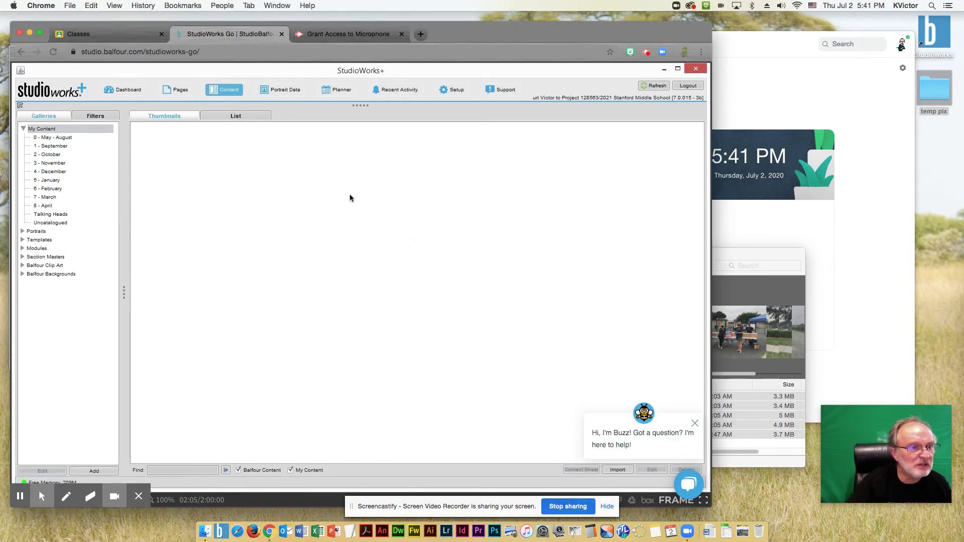
pyautogui.click(54, 138)
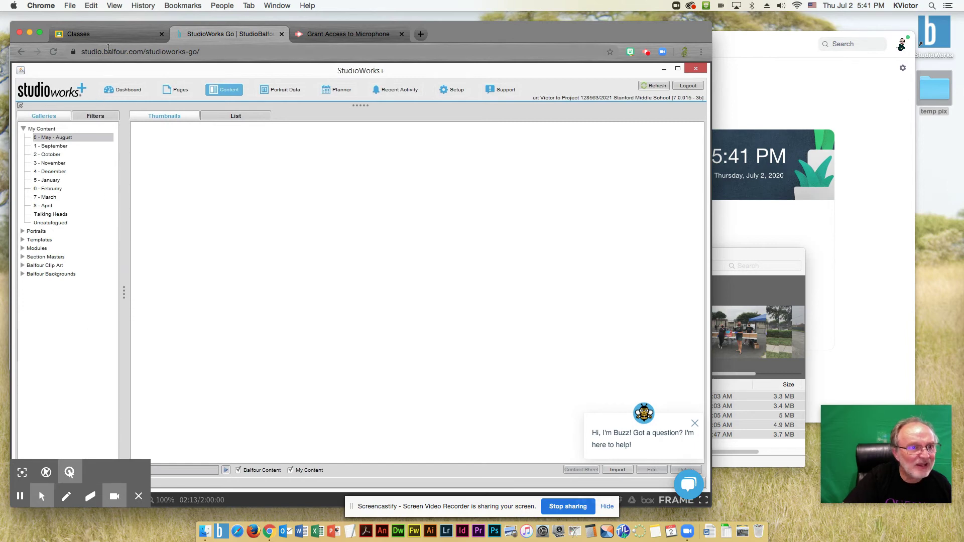
pyautogui.moveTo(122, 25); pyautogui.dragTo(123, 17)
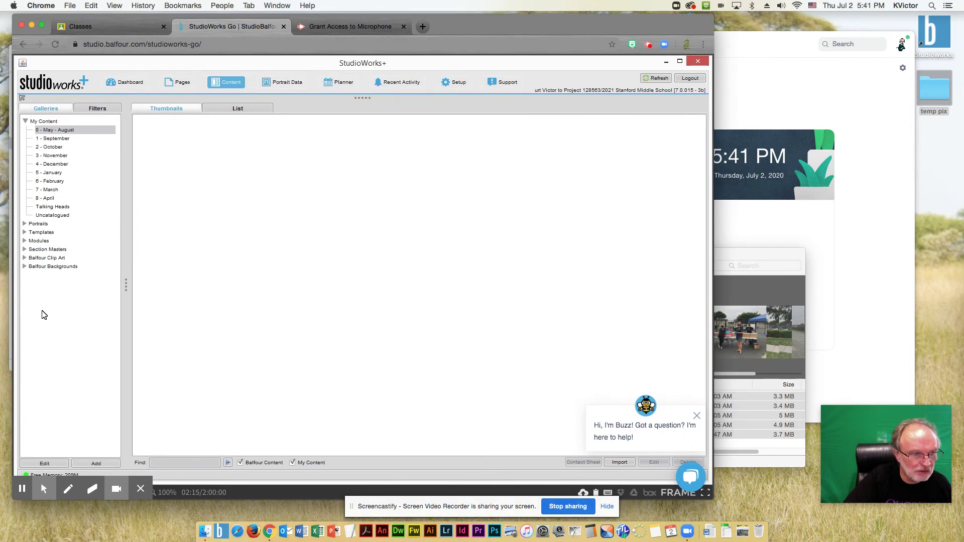
pyautogui.click(106, 464)
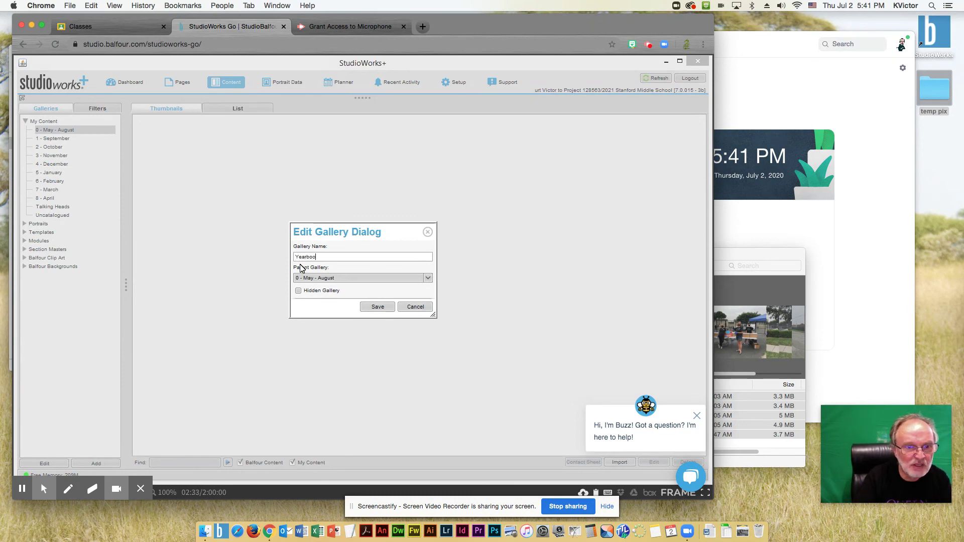
pyautogui.write('Distr')
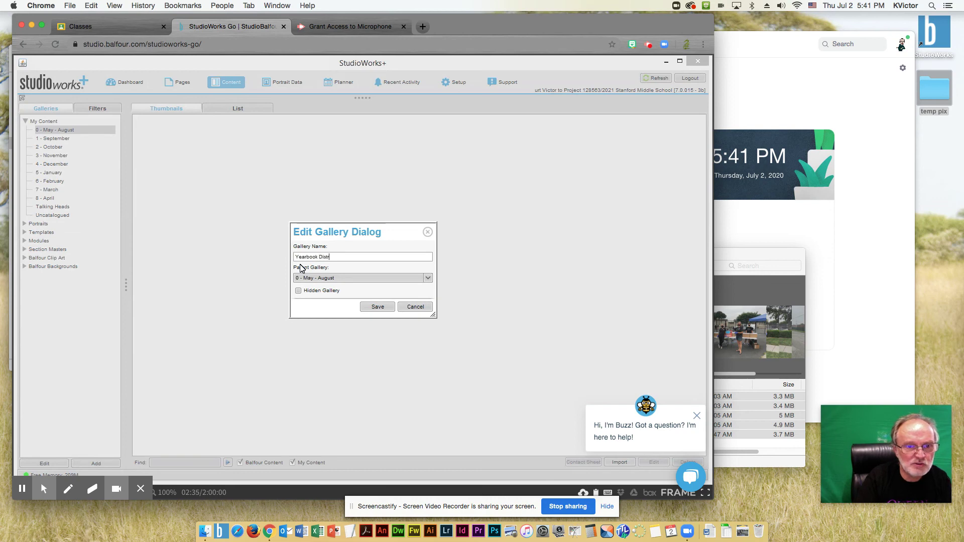
pyautogui.write('ibution Drive thru')
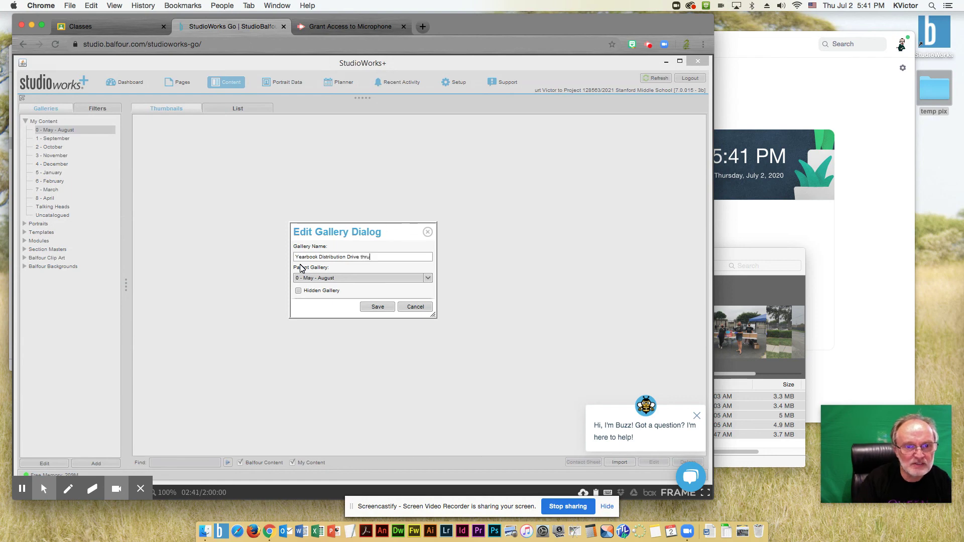
pyautogui.click(386, 307)
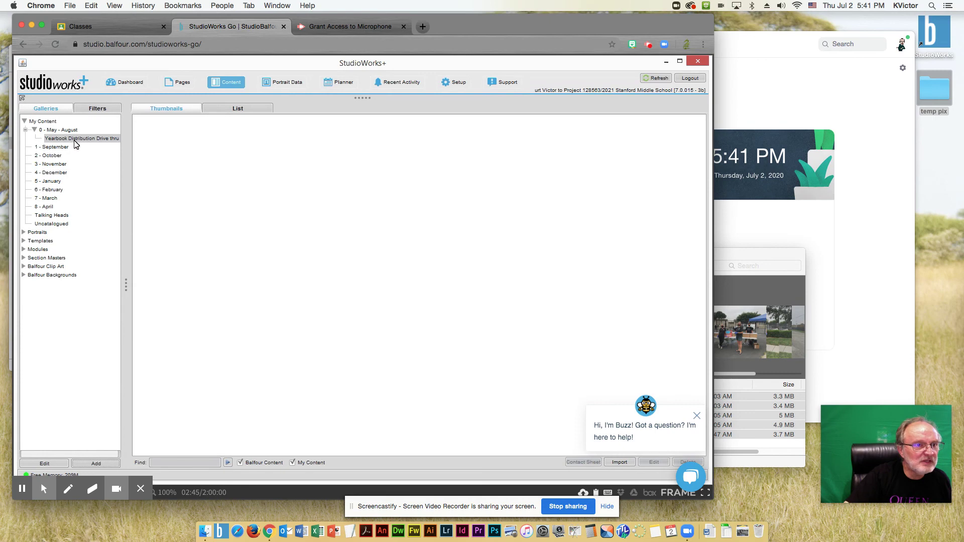